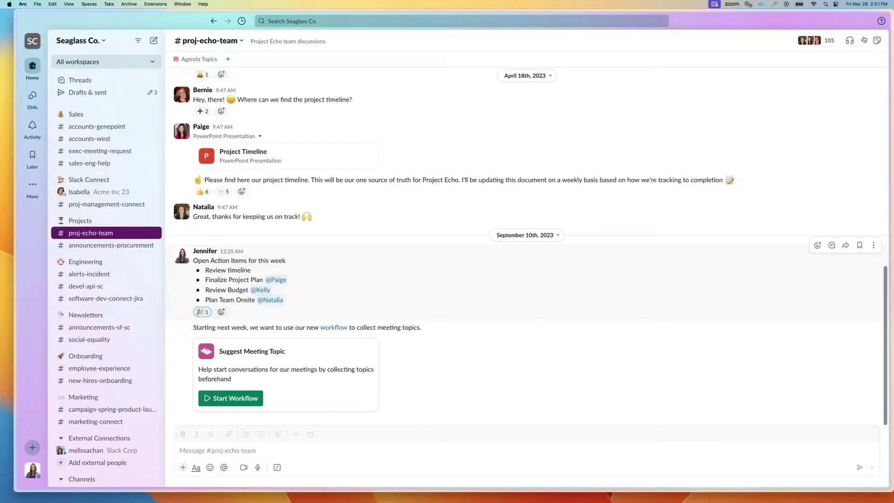
- Open the #proj-echo-team channel canvas, mention the Head of Sales under Team Leads, and display the mention as a card
left_click(875, 41)
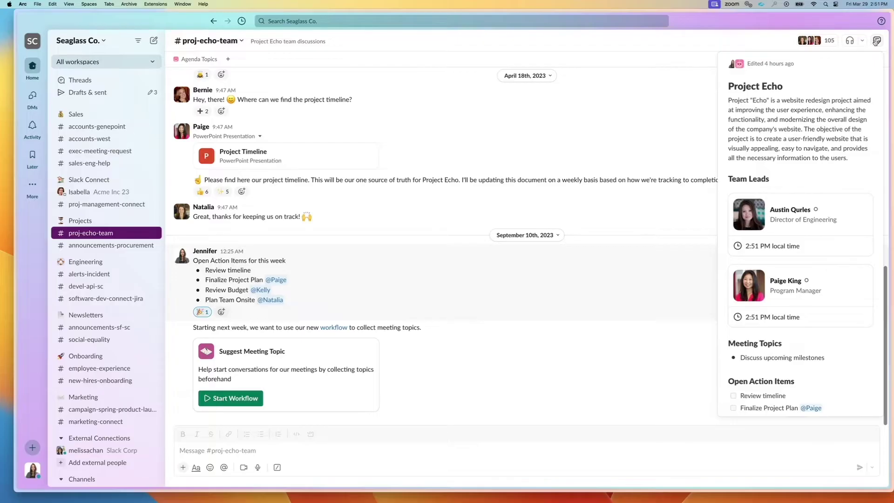
left_click(875, 41)
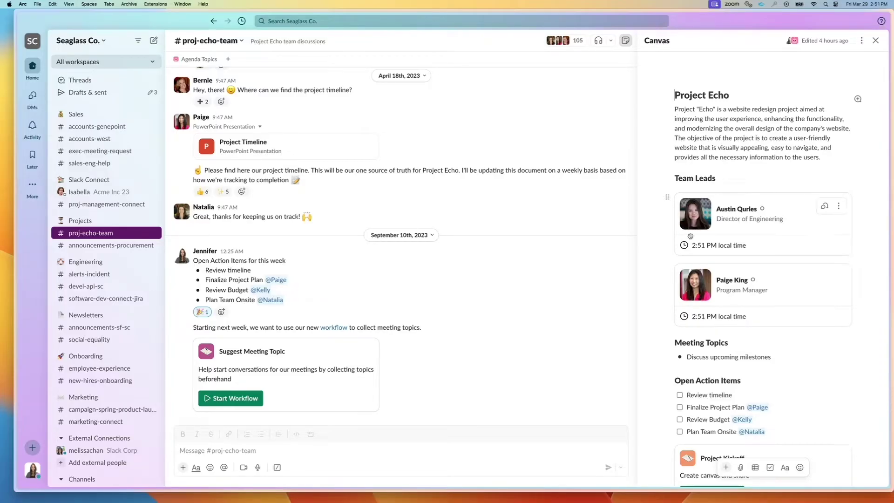
left_click(750, 179)
key("Return")
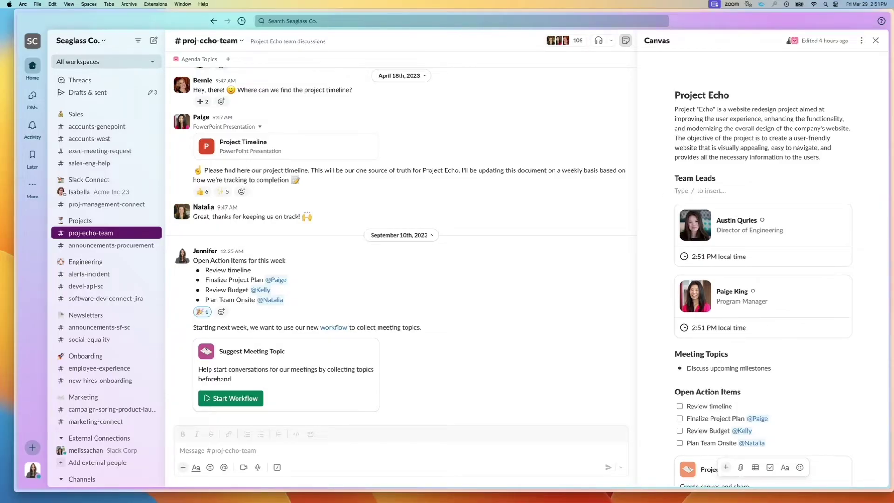
type("@")
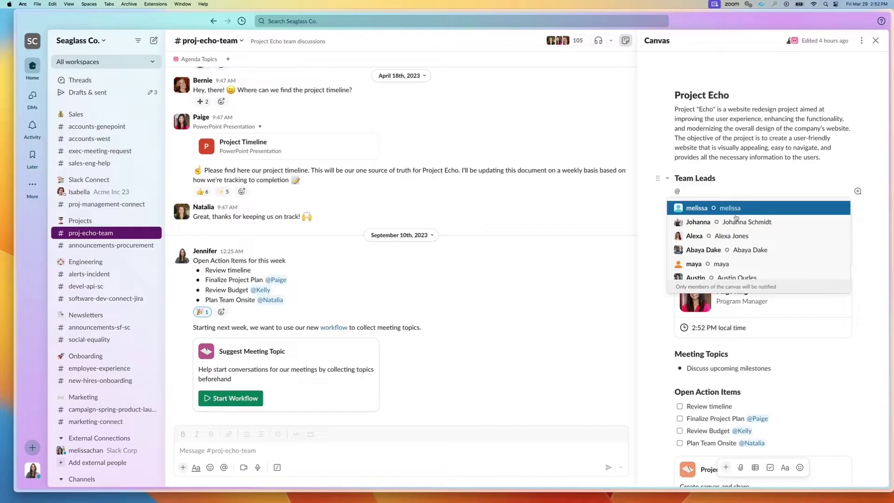
left_click(731, 235)
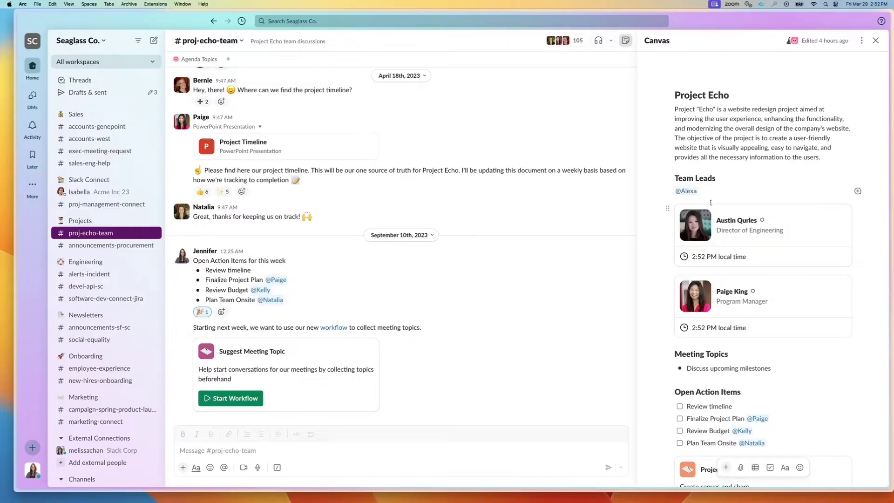
left_click(683, 192)
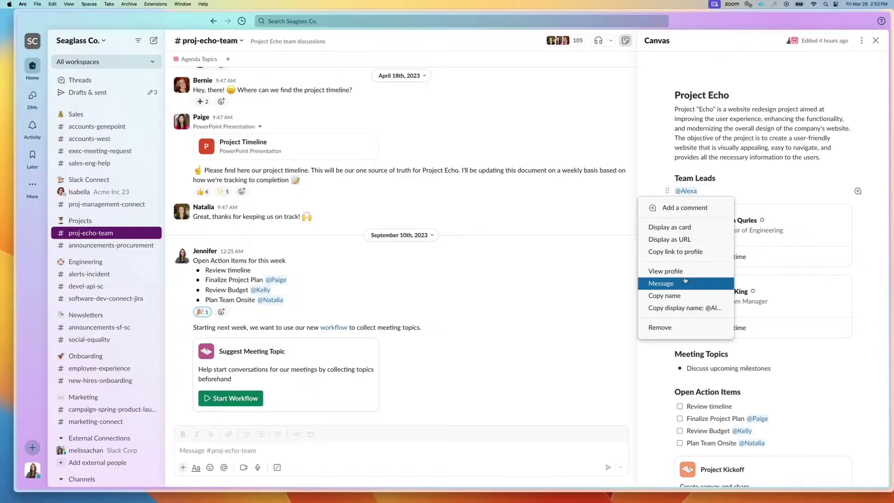
left_click(692, 228)
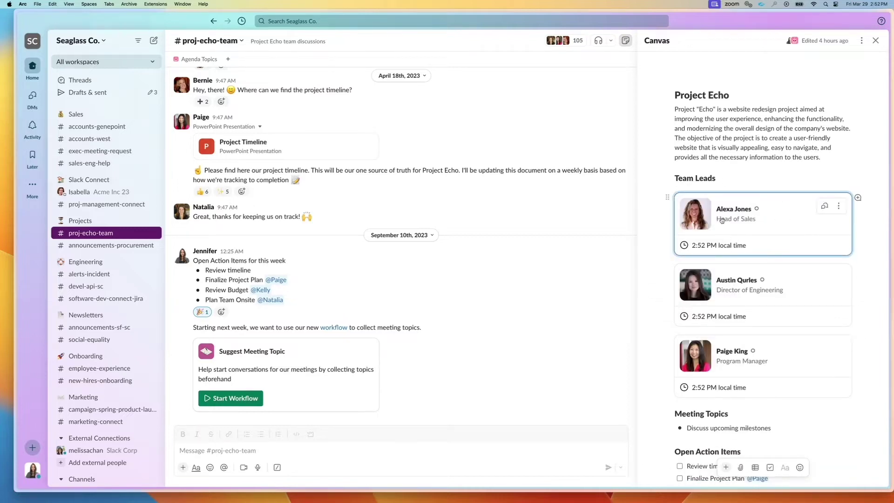
- Review the Project Echo canvas from the team leads through the action items, relevant messages and resources
scroll(721, 220, "down", 5)
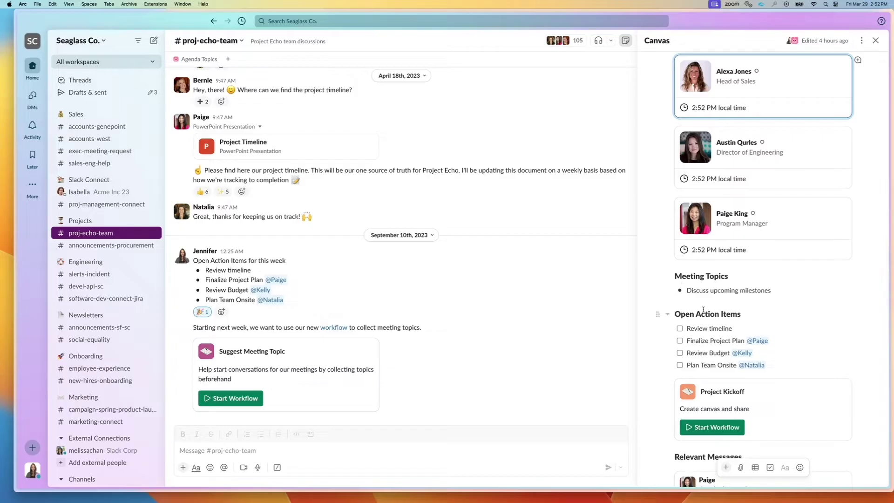
scroll(705, 309, "down", 2)
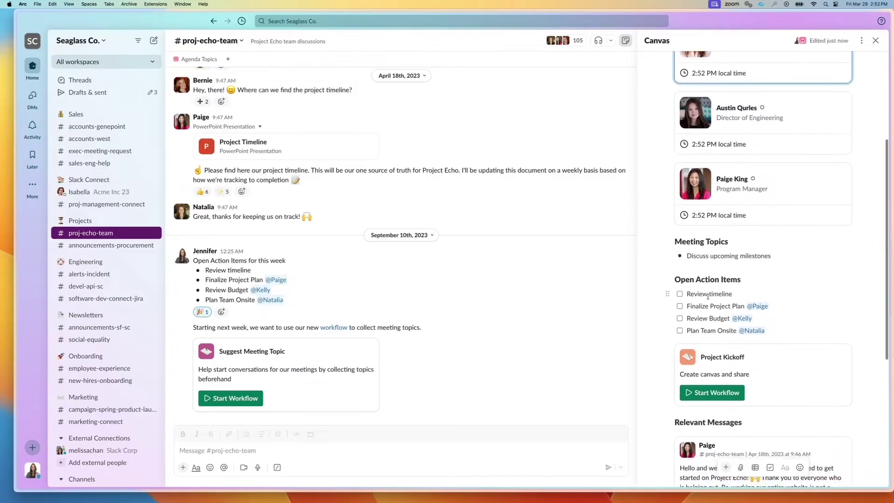
scroll(708, 296, "down", 4)
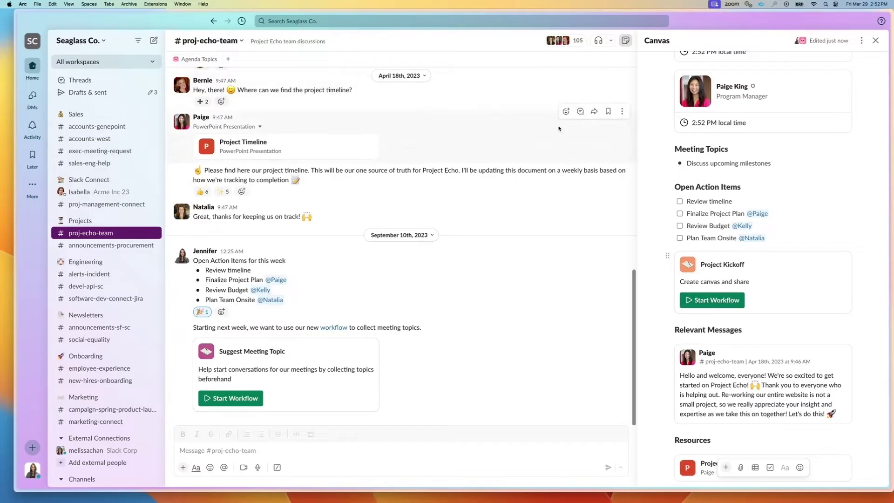
scroll(763, 378, "down", 1)
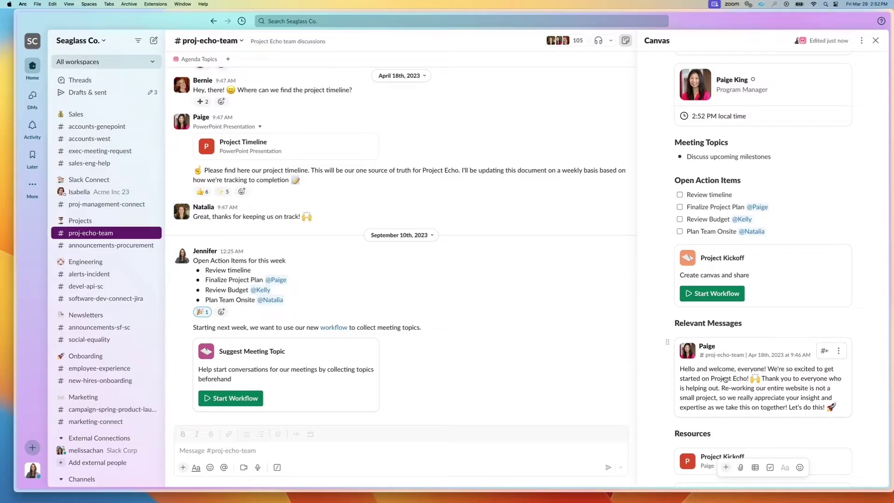
scroll(725, 379, "down", 5)
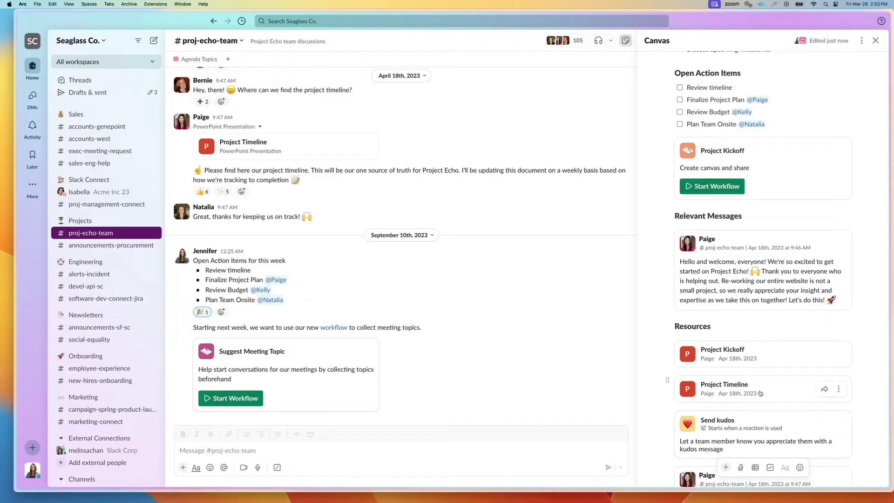
scroll(767, 368, "down", 5)
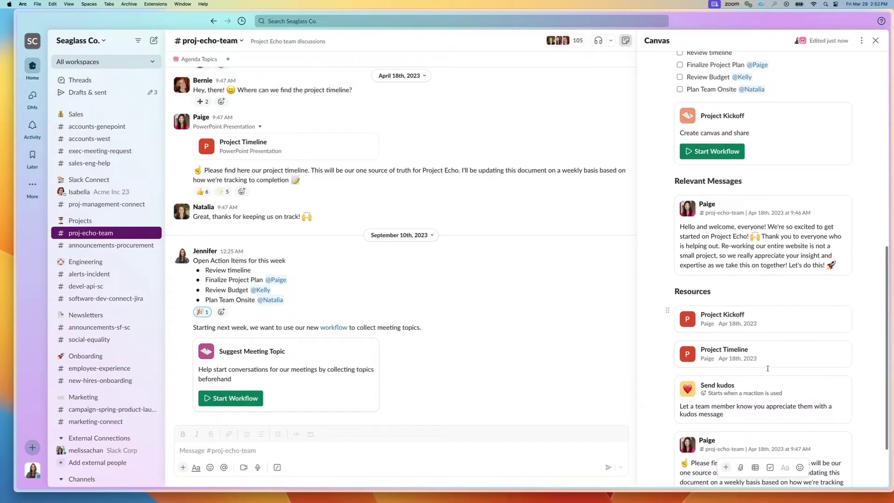
scroll(767, 368, "up", 15)
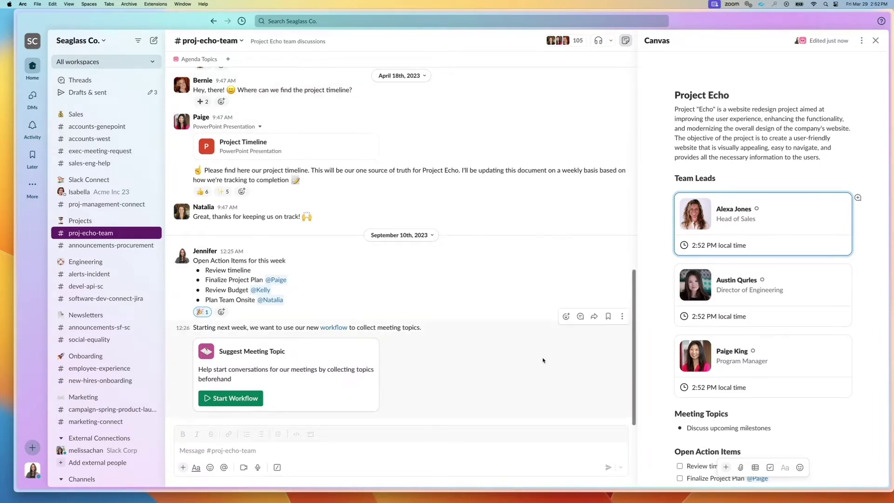
- Open the #accounts-genepoint channel and review its canvas, from the top opportunity to the org chart and resources
left_click(125, 127)
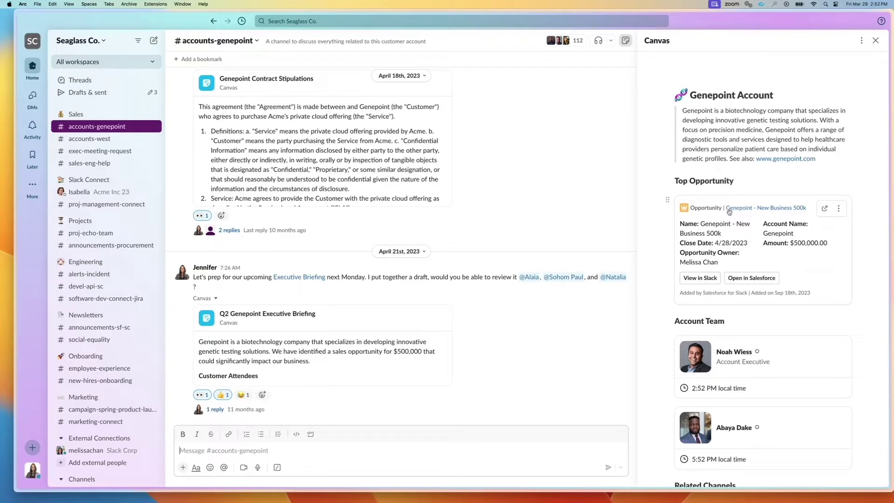
scroll(729, 211, "down", 5)
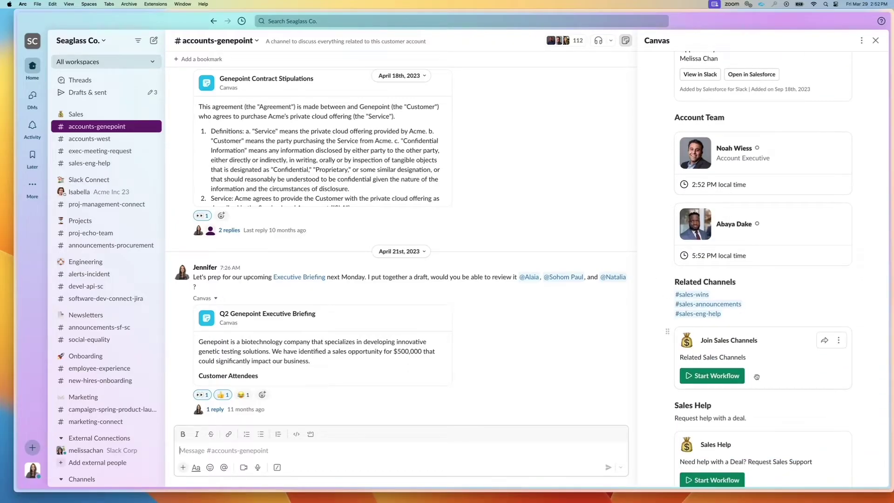
scroll(757, 377, "down", 5)
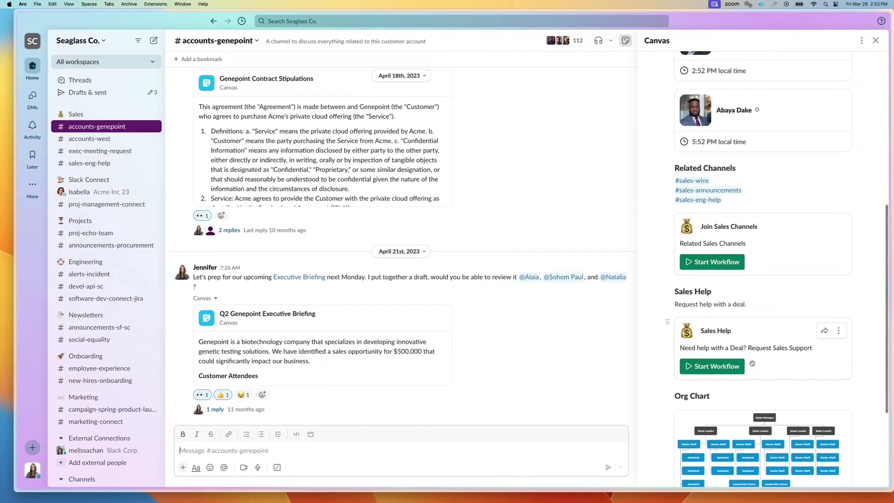
scroll(751, 358, "down", 6)
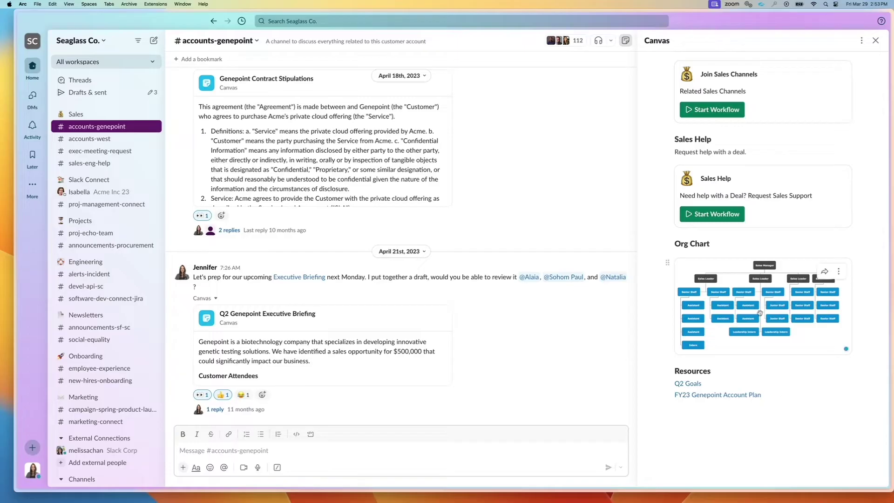
scroll(759, 313, "up", 15)
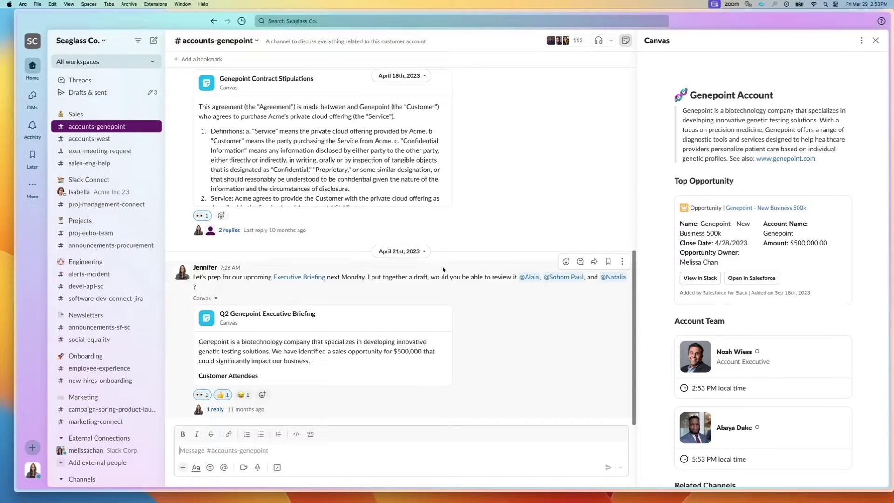
- Open the Q2 Genepoint Executive Briefing canvas shared in the channel and read through the customer attendees and opportunities
left_click(391, 323)
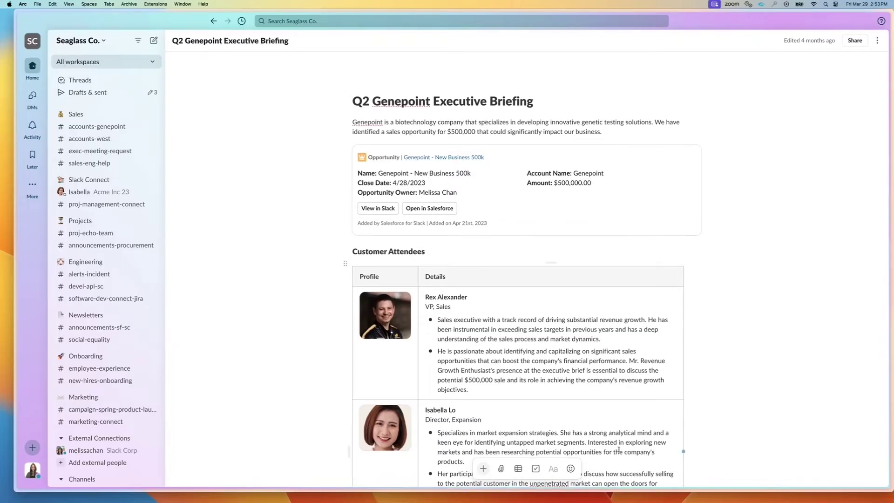
scroll(710, 379, "down", 2)
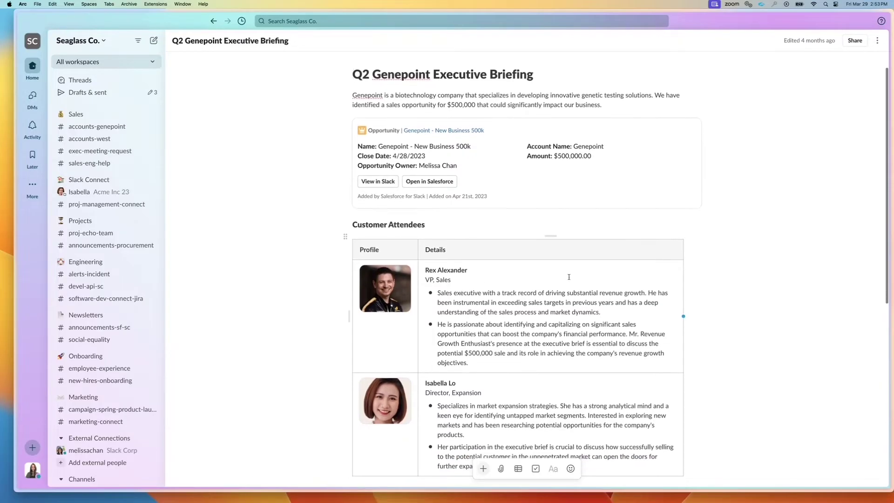
scroll(773, 137, "down", 7)
scroll(773, 137, "up", 6)
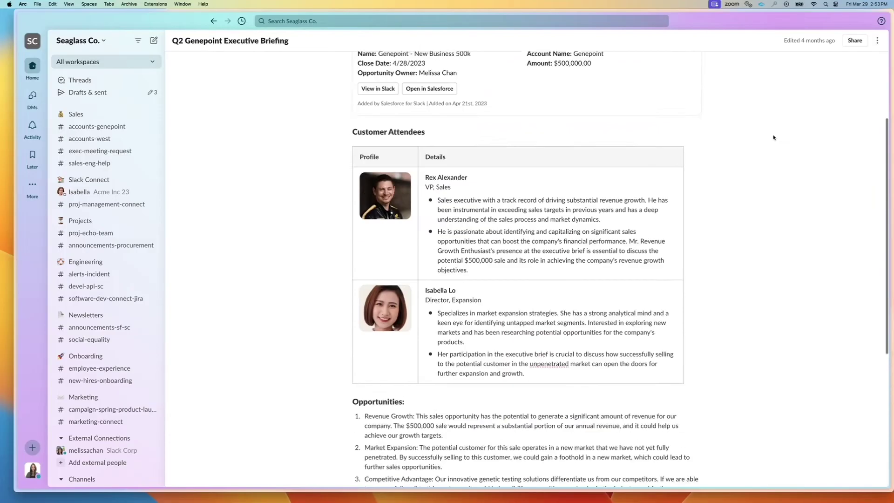
- Examine the briefing canvas's sharing settings for channels, people and general access, including the access level options, without changing them
left_click(855, 41)
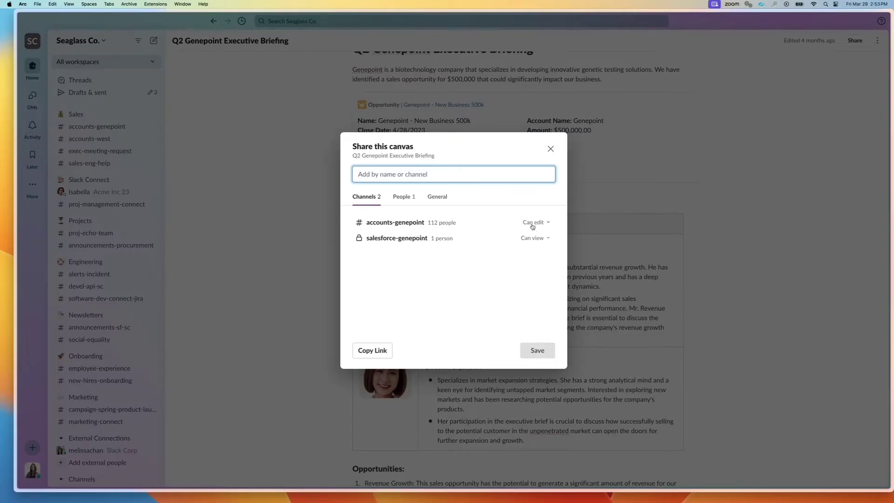
left_click(403, 196)
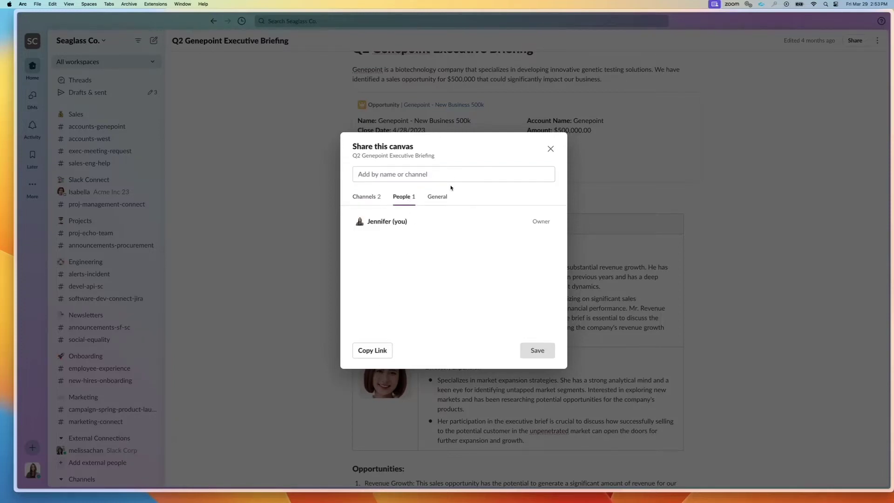
left_click(437, 197)
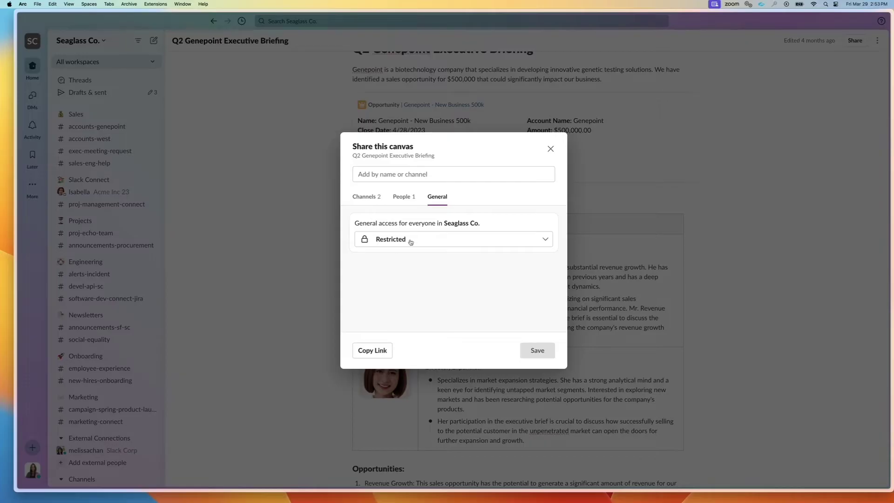
left_click(456, 240)
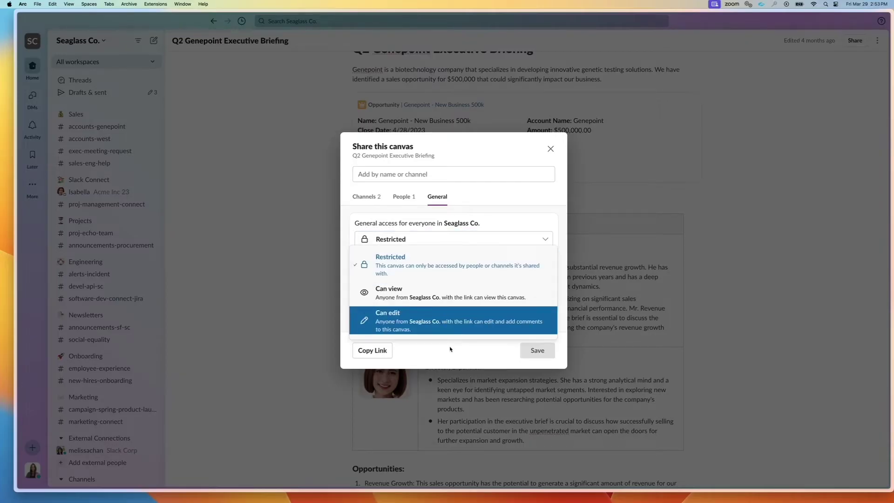
left_click(450, 349)
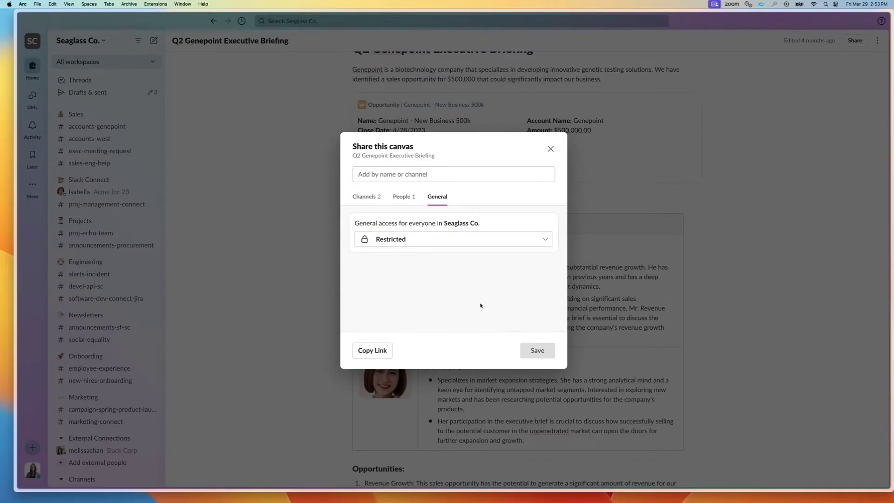
left_click(550, 149)
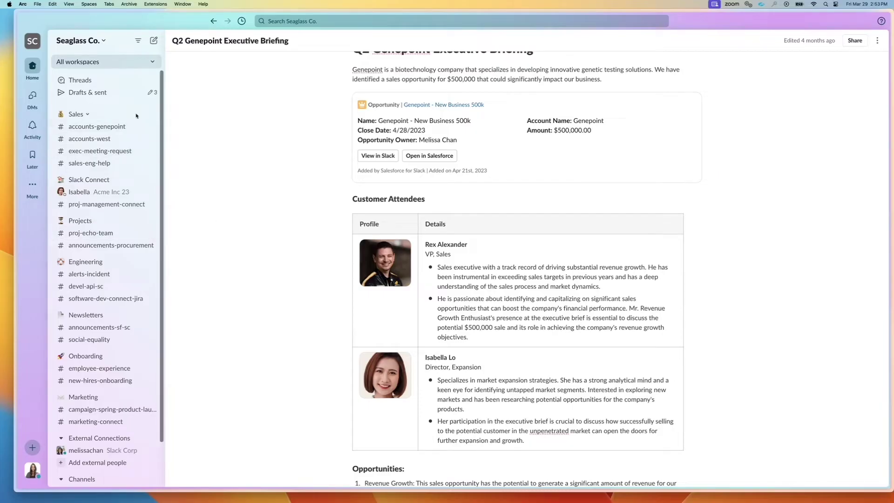
- Open the direct message with the Acme Inc 23 contact, close and reopen its canvas, and review the Weekly Sync content
left_click(92, 197)
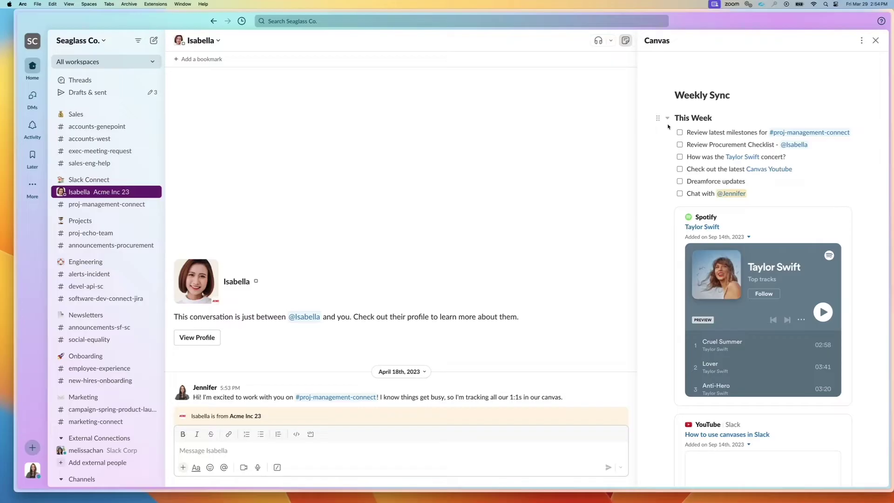
left_click(876, 41)
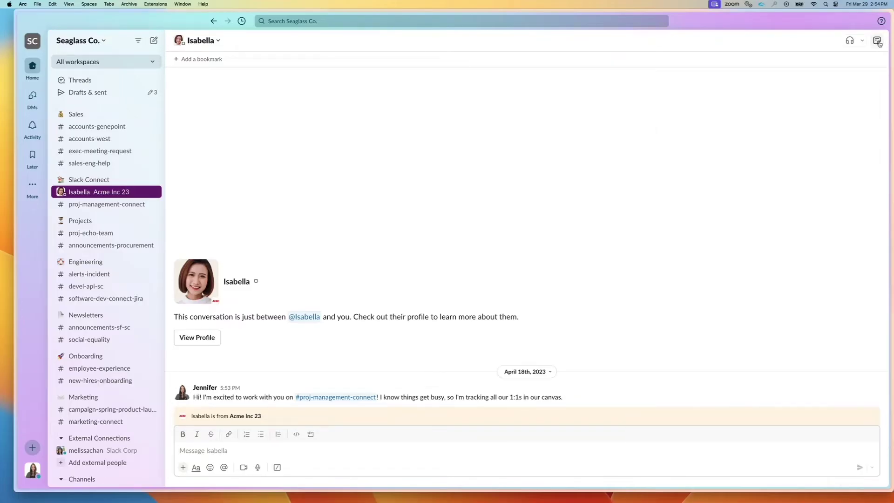
left_click(877, 41)
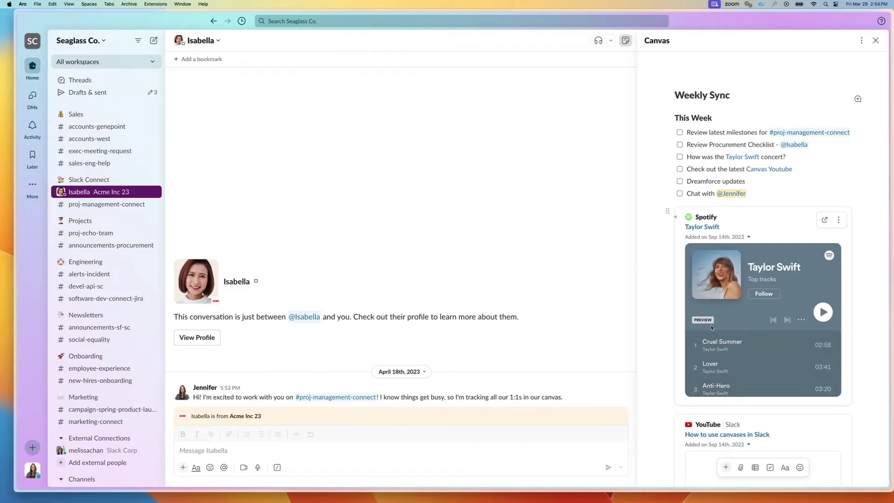
scroll(781, 297, "down", 5)
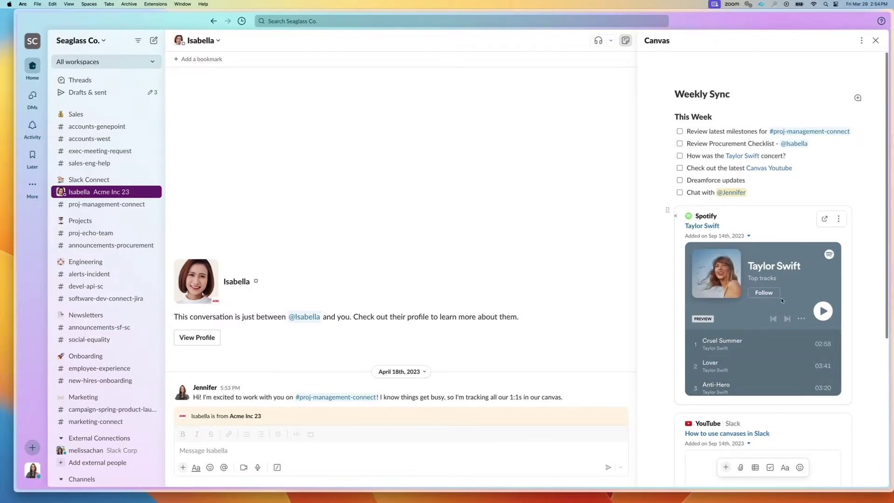
scroll(774, 292, "down", 2)
scroll(774, 291, "up", 8)
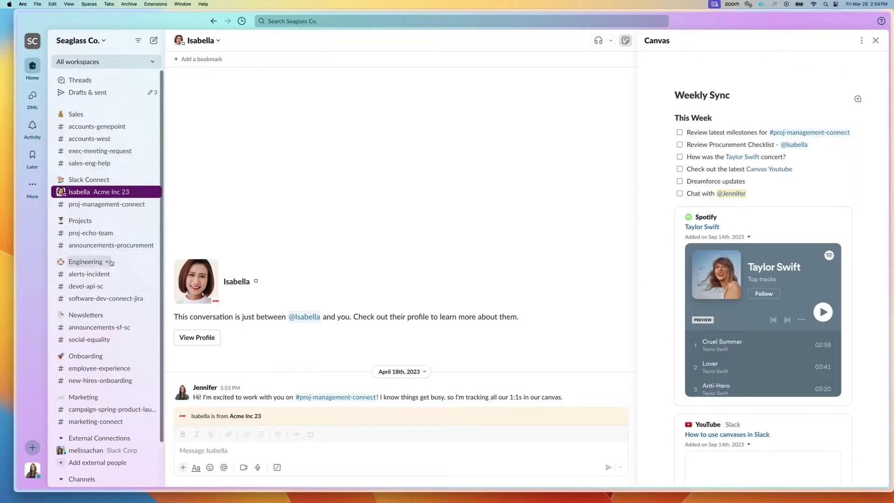
- Open the "Incident Post Mortem for Elevated 404 errors" canvas from the #alerts-incident channel
left_click(107, 275)
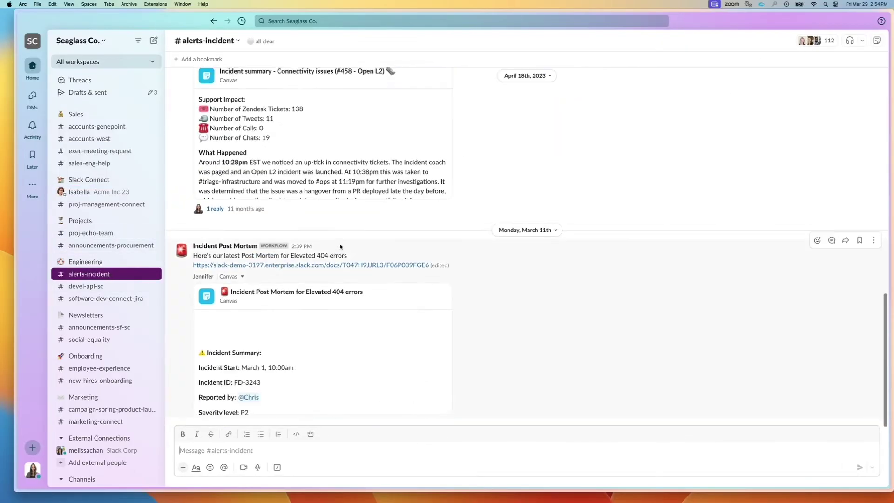
left_click(286, 376)
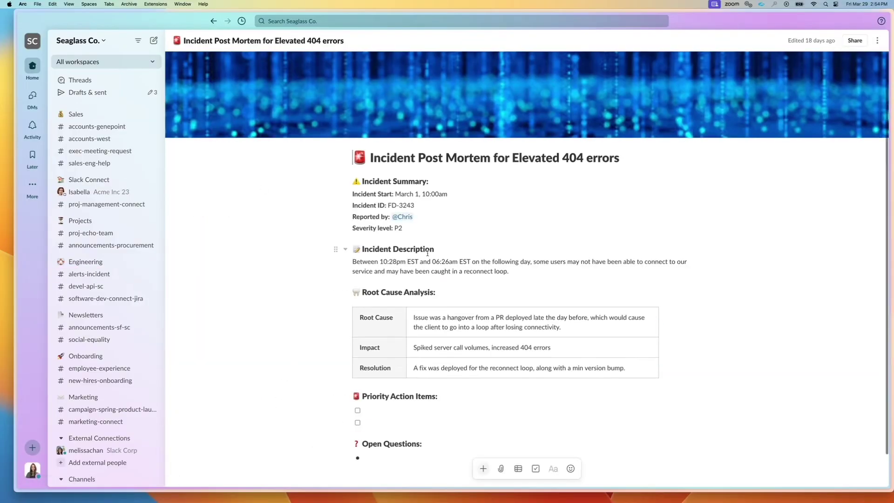
- Draft a comment mentioning a colleague on "reconnect loop." in the Incident Description, and close the comment without sending it
scroll(411, 236, "down", 1)
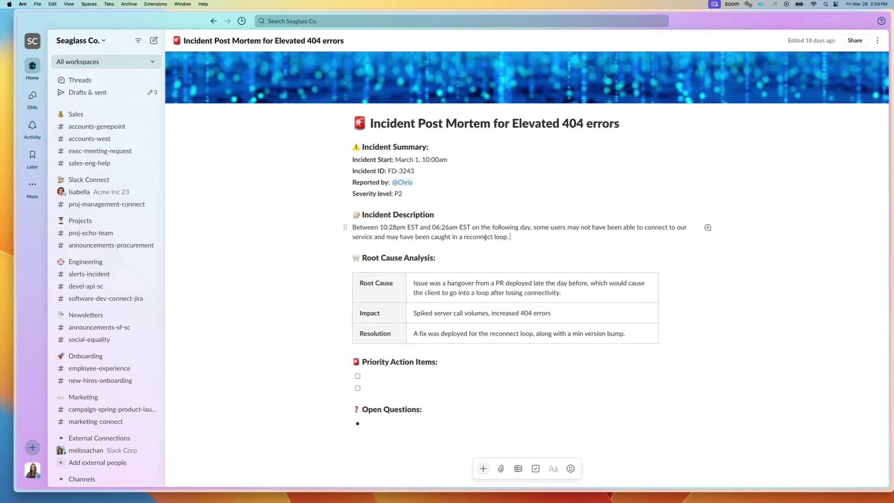
left_click_drag(463, 237, 510, 237)
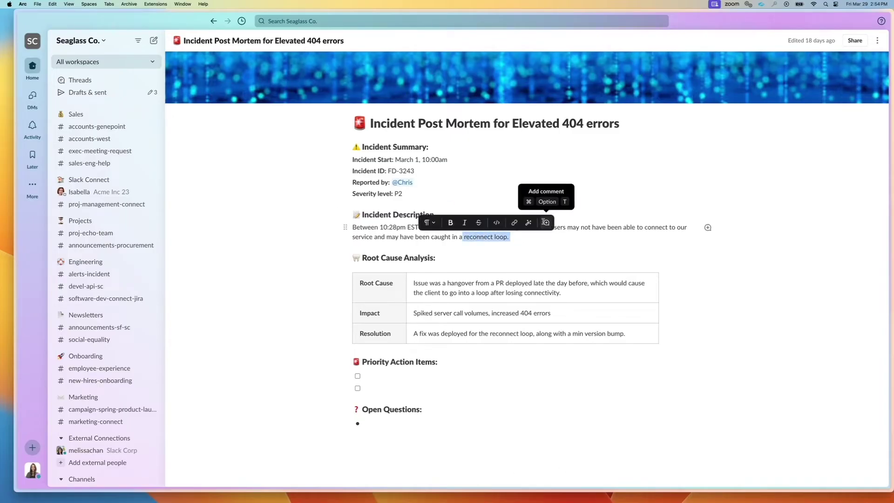
left_click(546, 223)
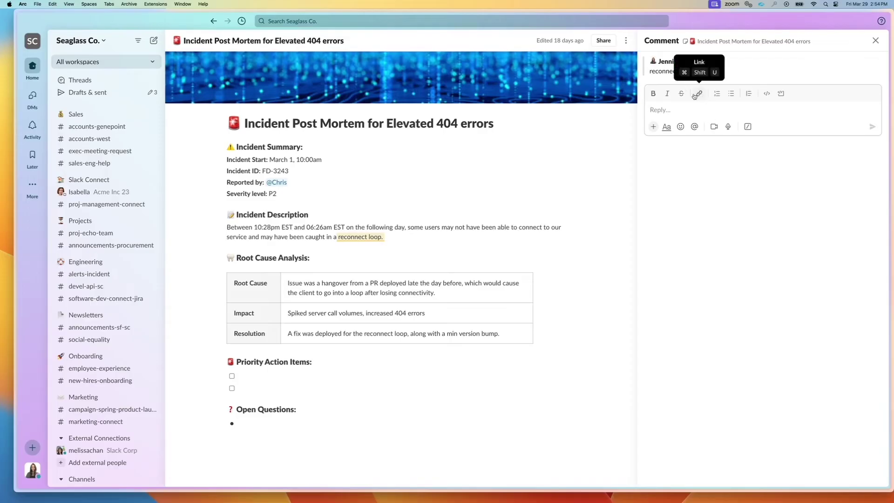
left_click(694, 127)
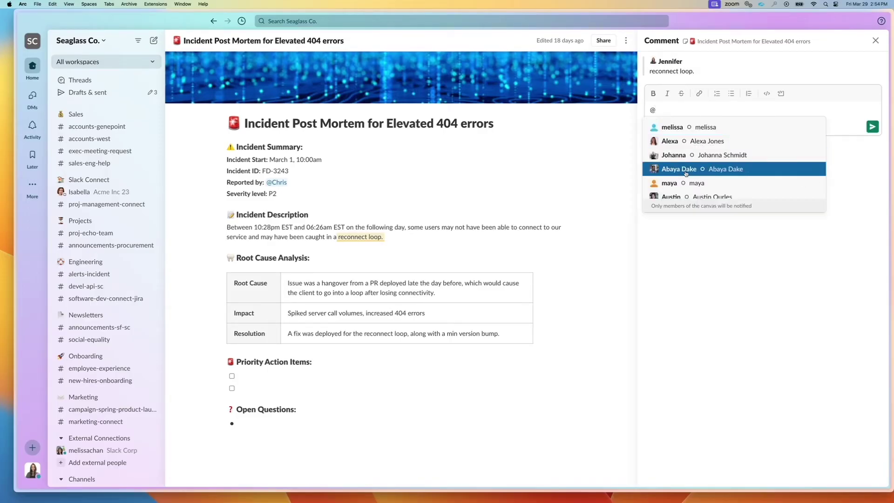
left_click(686, 154)
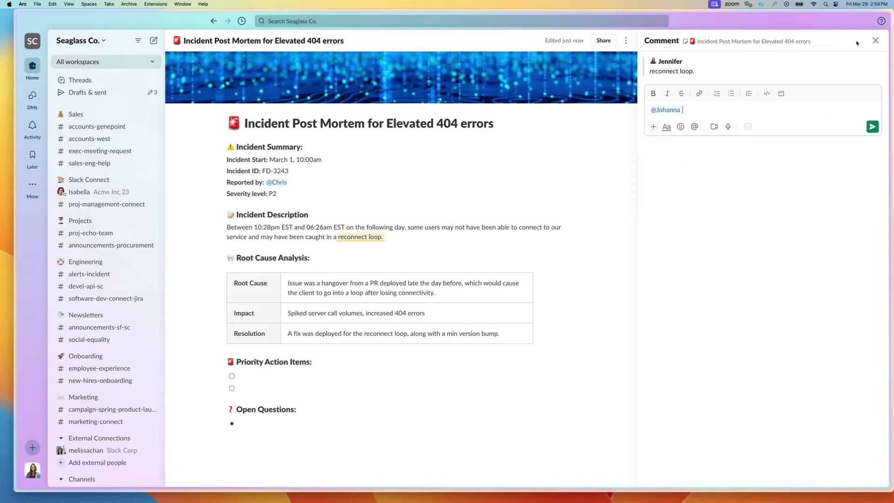
left_click(875, 40)
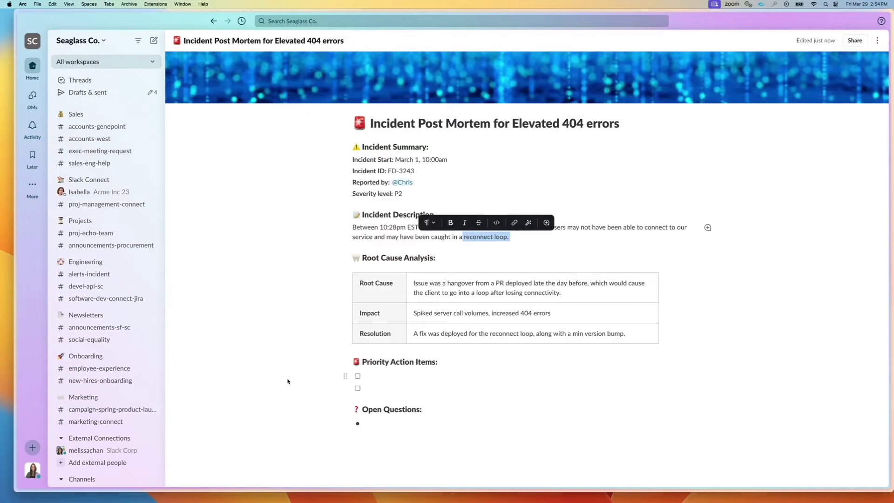
- Open the "Deployment Release for 13.4.1" canvas from #devel-api-sc and uncheck Testing and Stakeholder Sign Off under Odyssey
left_click(65, 285)
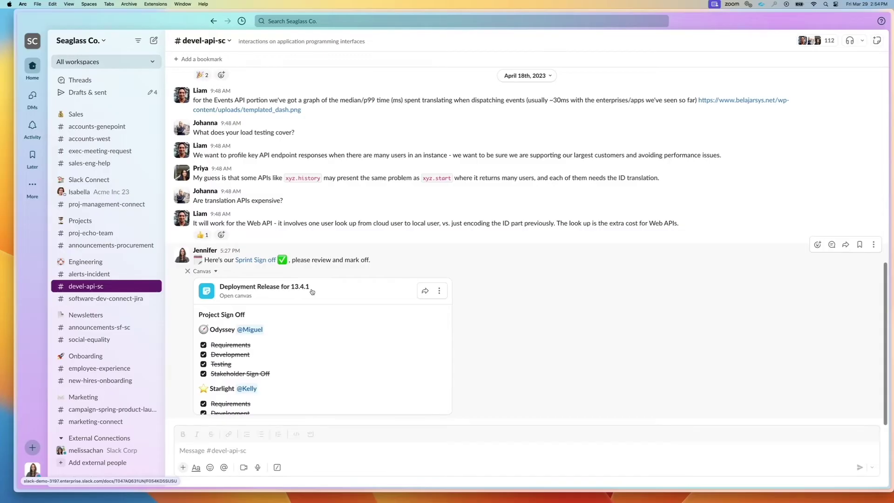
left_click(312, 292)
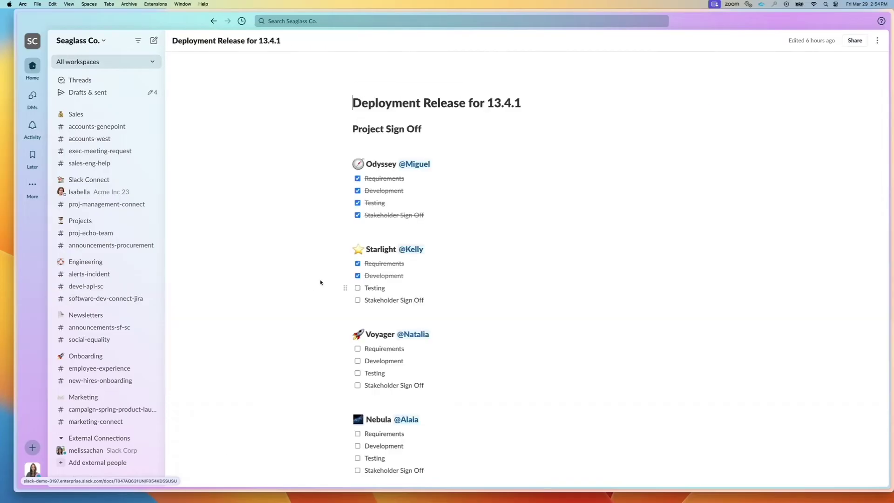
left_click(358, 203)
left_click(358, 215)
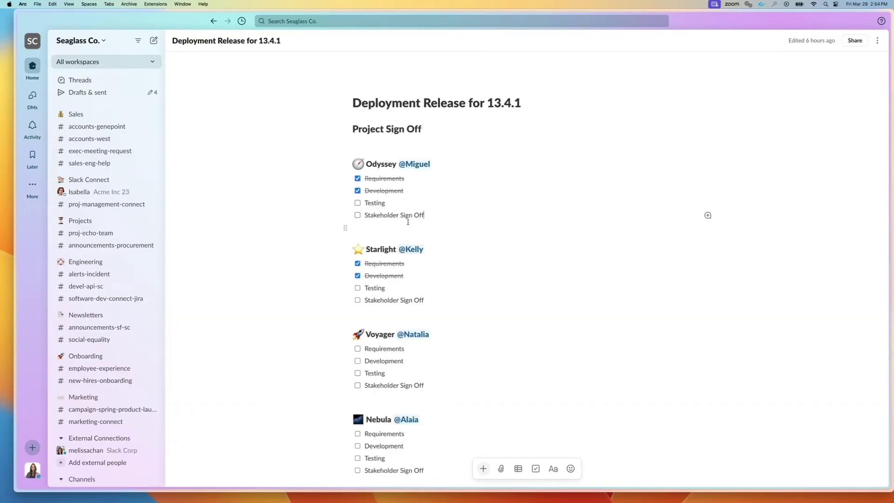
- Examine which channels and people the deployment canvas is shared with, leave the settings unchanged, and return to #devel-api-sc
left_click(854, 41)
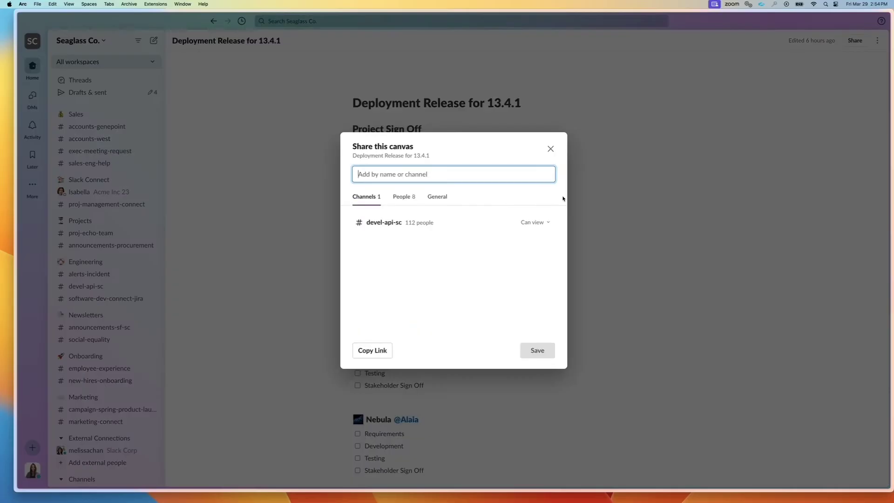
left_click(403, 197)
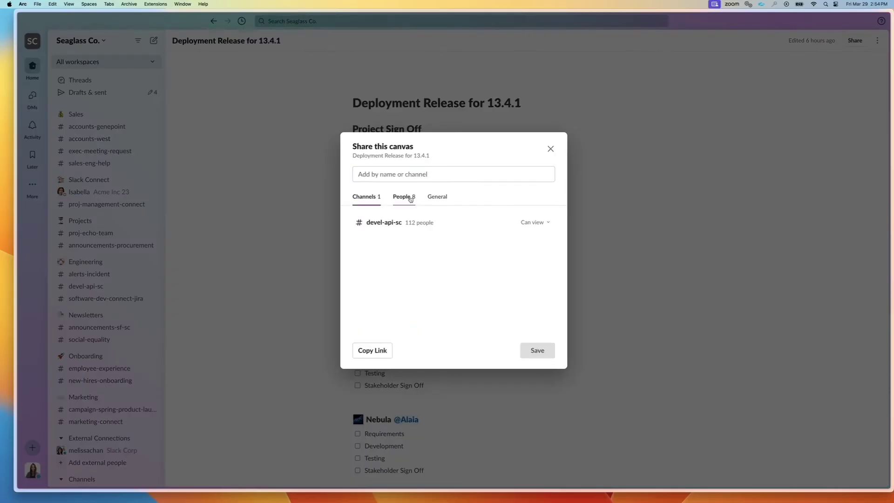
left_click(374, 197)
left_click(550, 149)
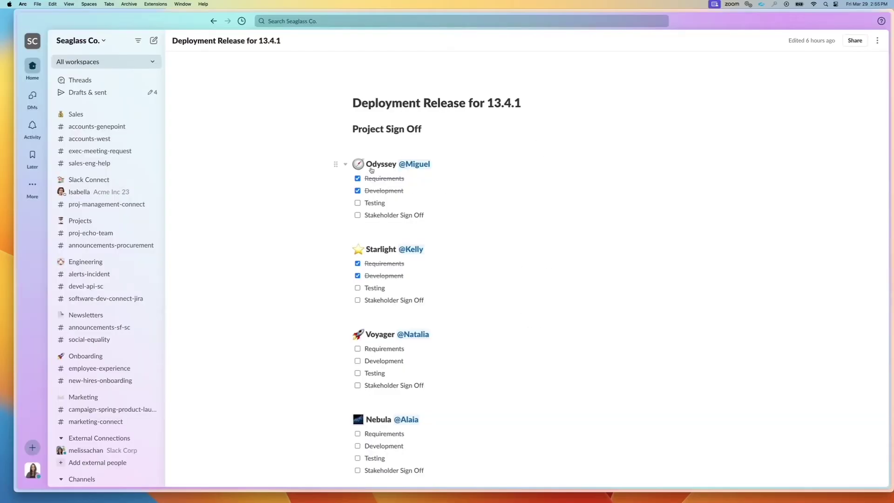
left_click(214, 21)
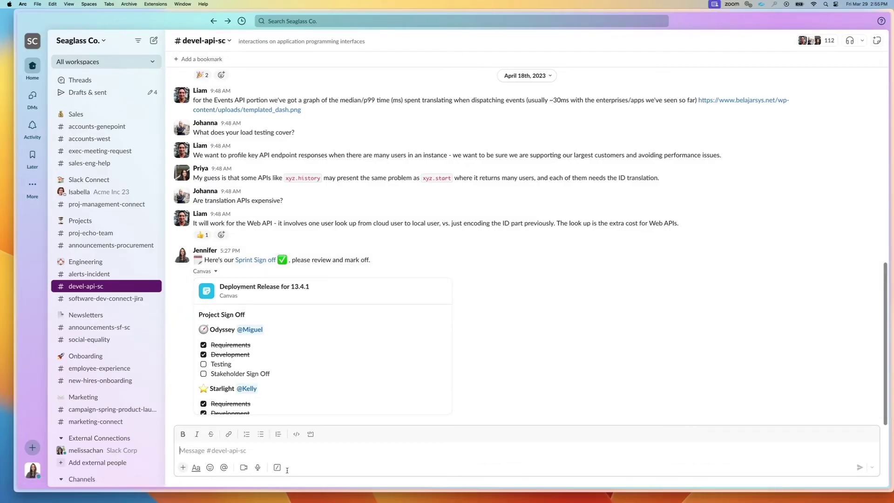
- Look through the weekly announcements in #announcements-sf-sc and open the "Weekly SF Events Run Through" canvas shared there
left_click(117, 332)
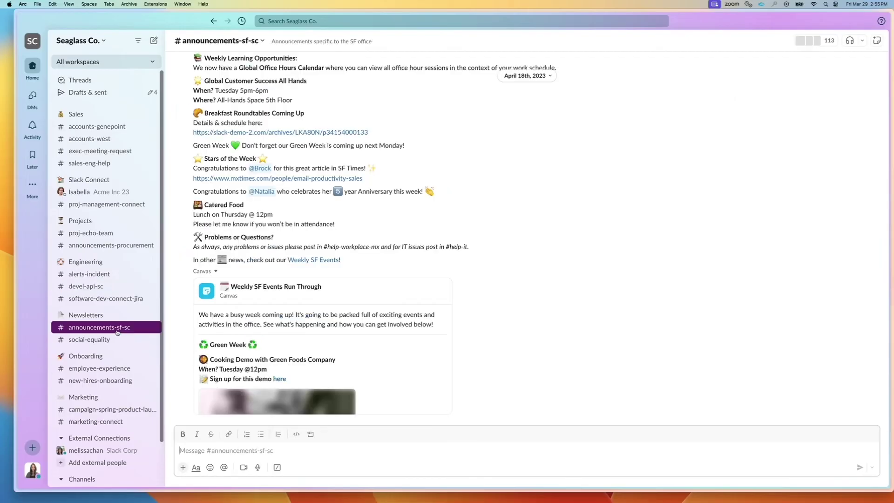
scroll(248, 217, "up", 10)
scroll(249, 217, "up", 15)
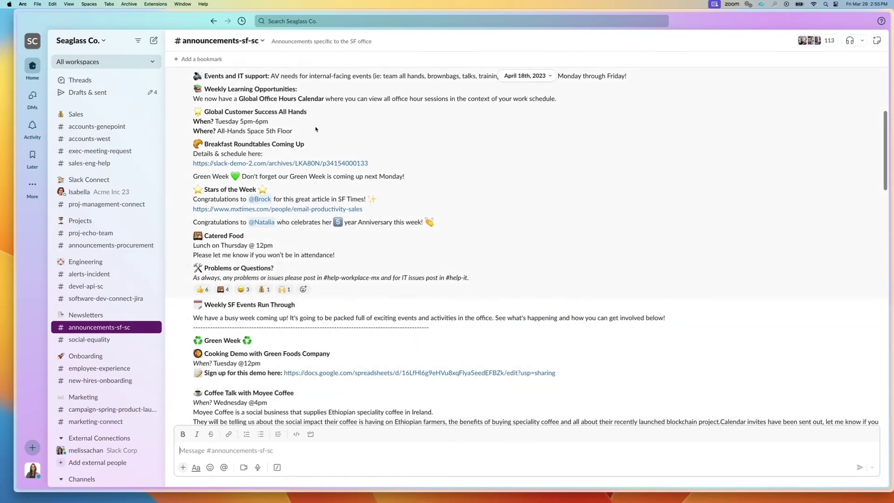
scroll(316, 129, "down", 3)
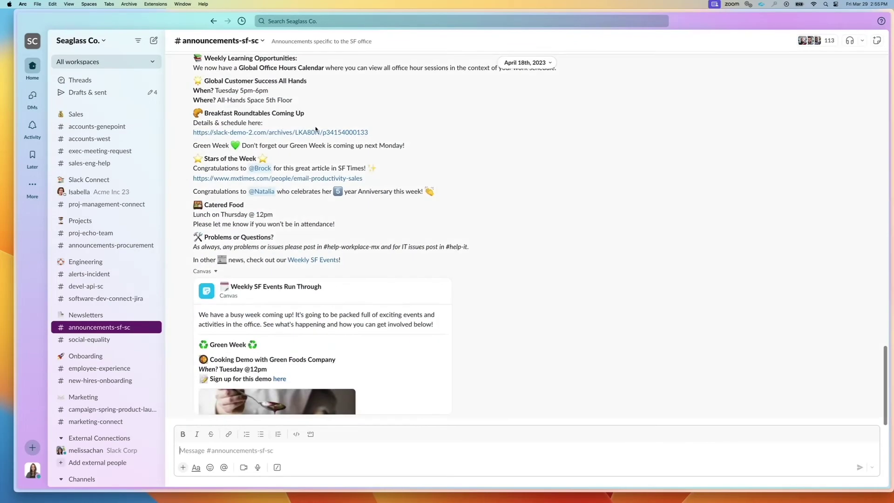
left_click(352, 309)
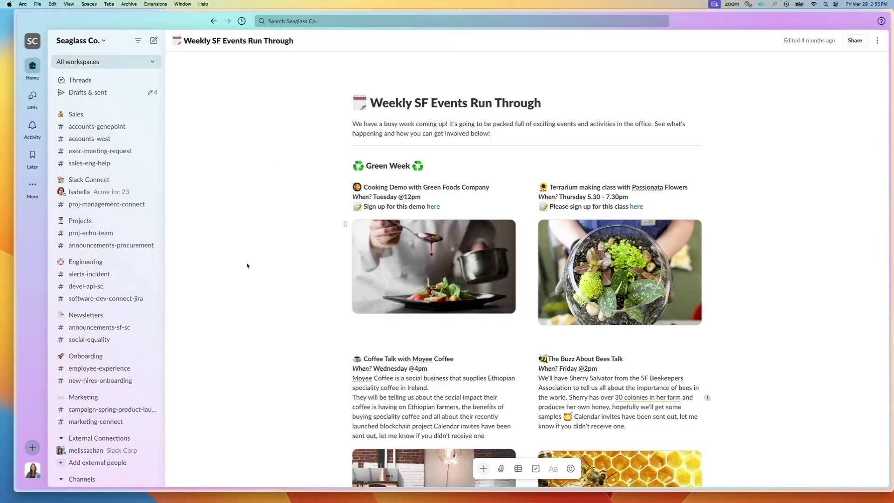
- Review the #social-equality channel and its canvas, read through the linked Equality Group Newsletter template, and return to the channel
left_click(129, 342)
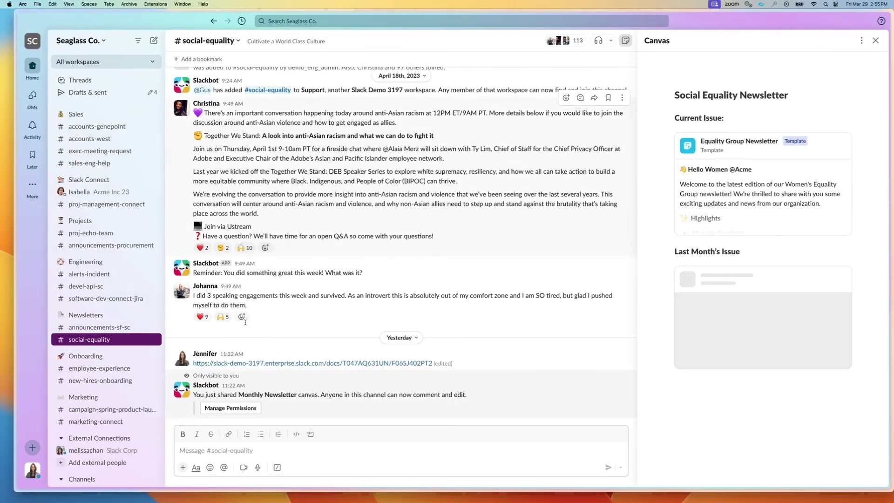
scroll(252, 365, "up", 5)
scroll(252, 365, "down", 3)
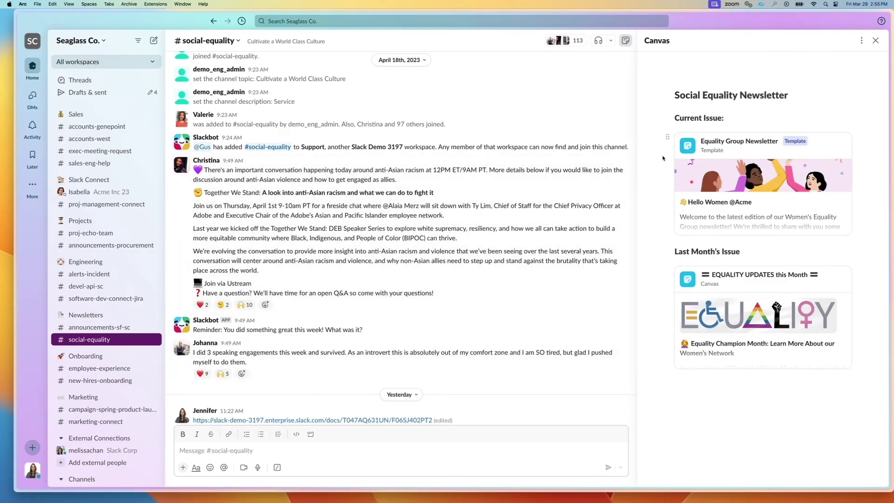
left_click(739, 142)
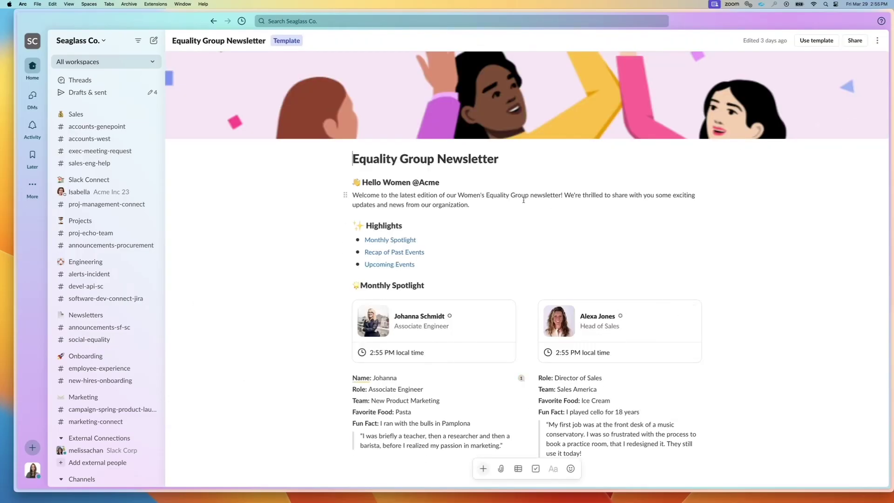
scroll(523, 200, "down", 10)
scroll(506, 195, "up", 10)
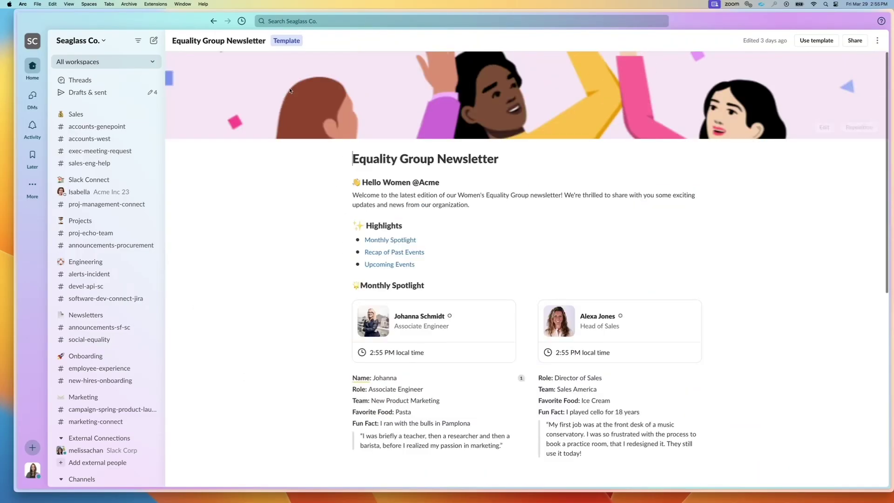
left_click(213, 21)
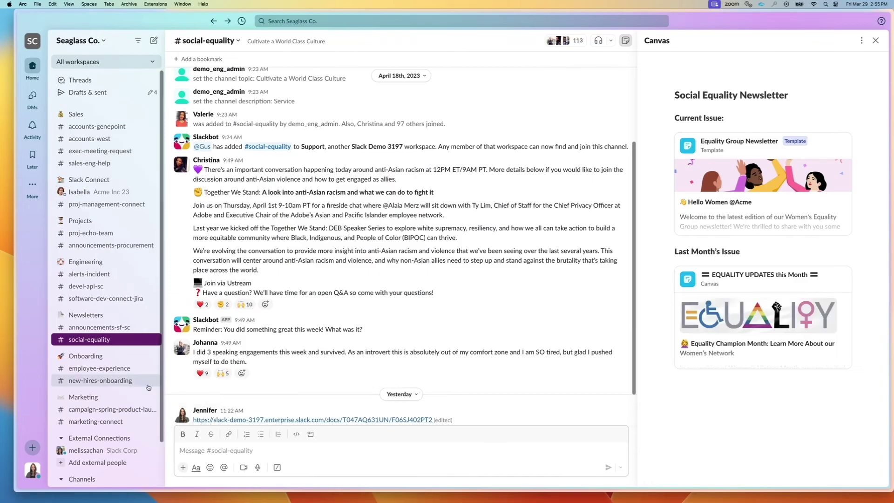
- Review the #employee-experience and #new-hires-onboarding channel canvases, including the "Welcome to Acme Inc" template shared with new hires
left_click(126, 368)
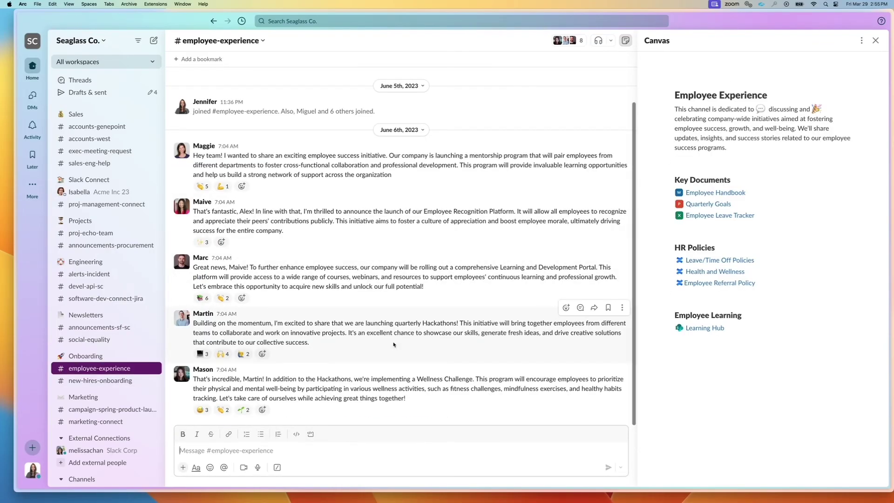
left_click(119, 381)
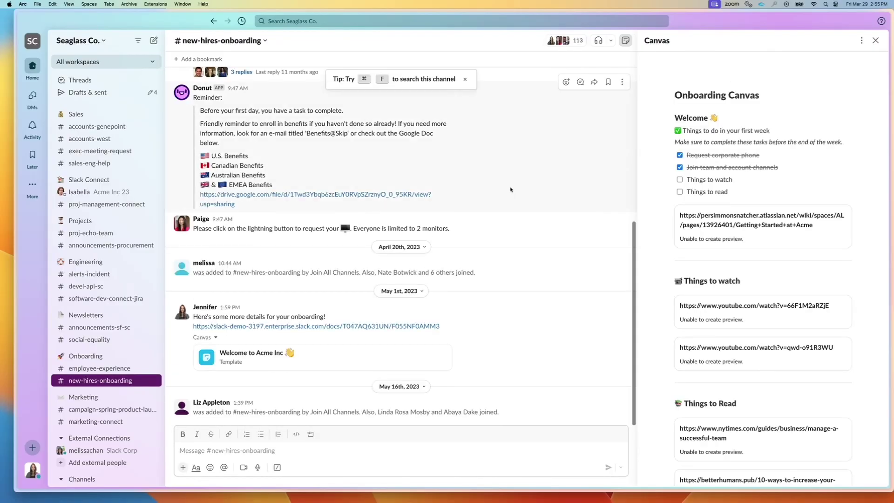
scroll(701, 109, "down", 3)
scroll(702, 109, "down", 10)
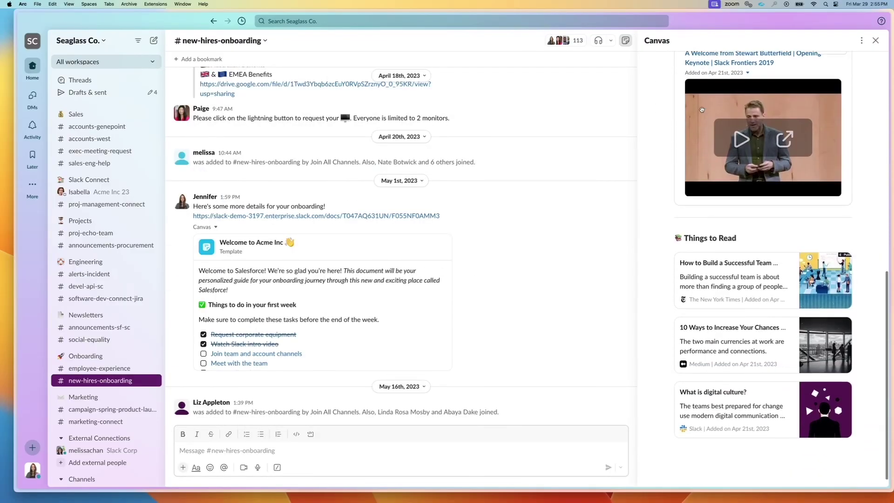
scroll(717, 247, "up", 10)
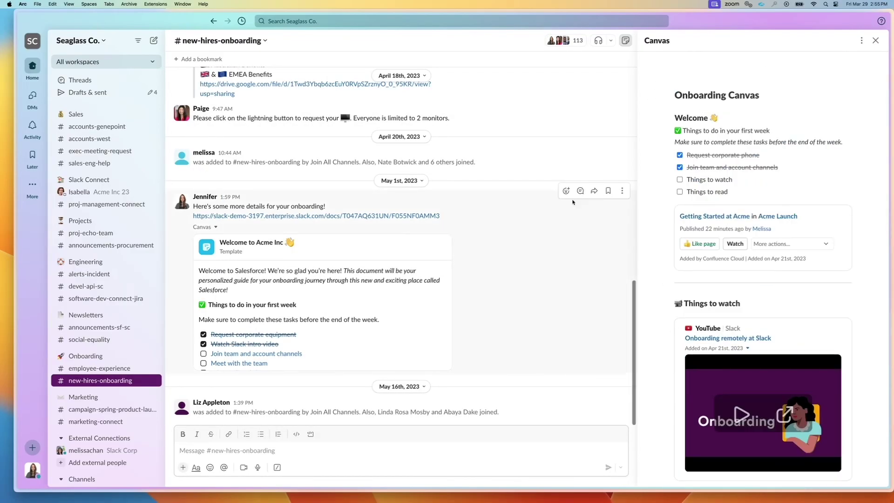
left_click(387, 258)
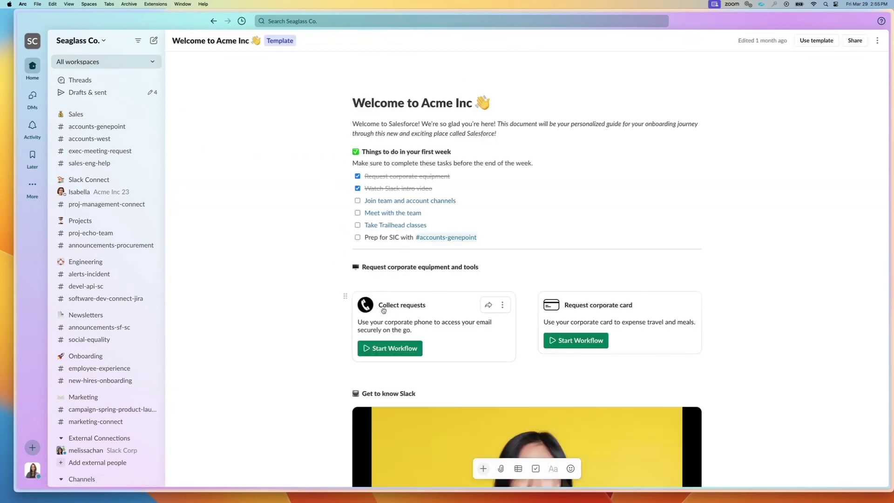
left_click(126, 370)
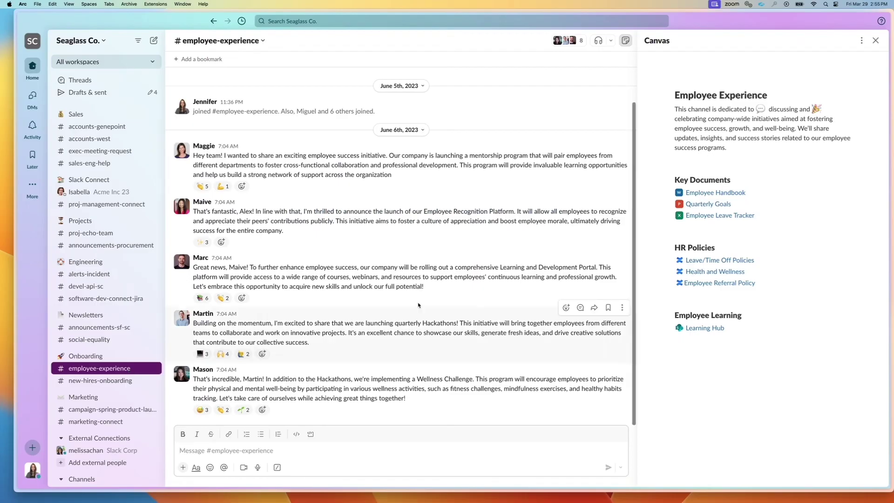
mouse_move(722, 190)
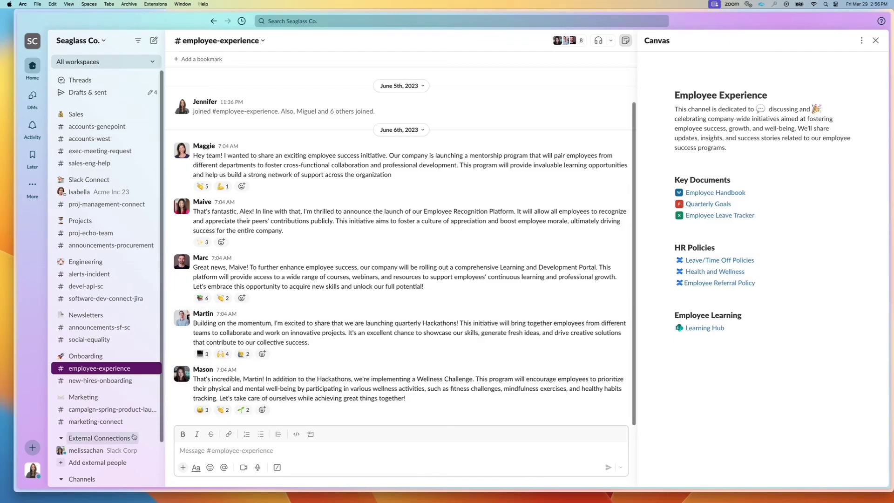
- Open the Canvases overview and bring up the full gallery of canvas templates
left_click(32, 187)
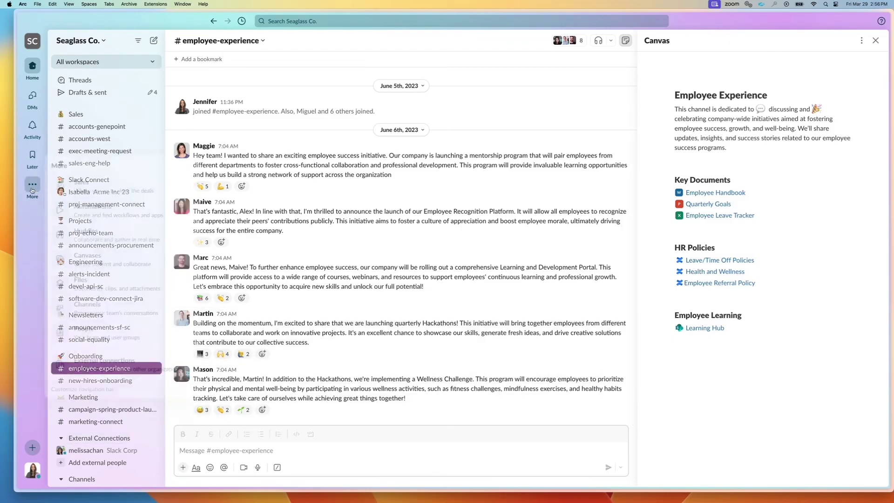
left_click(80, 259)
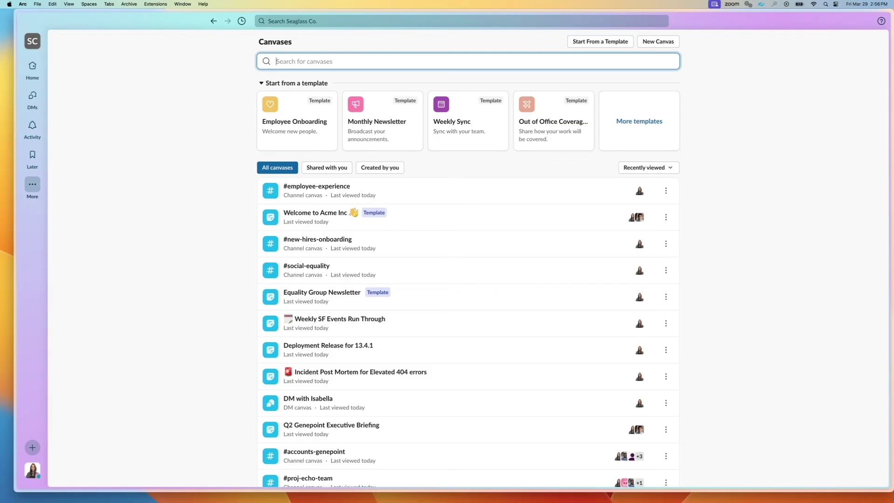
left_click(648, 135)
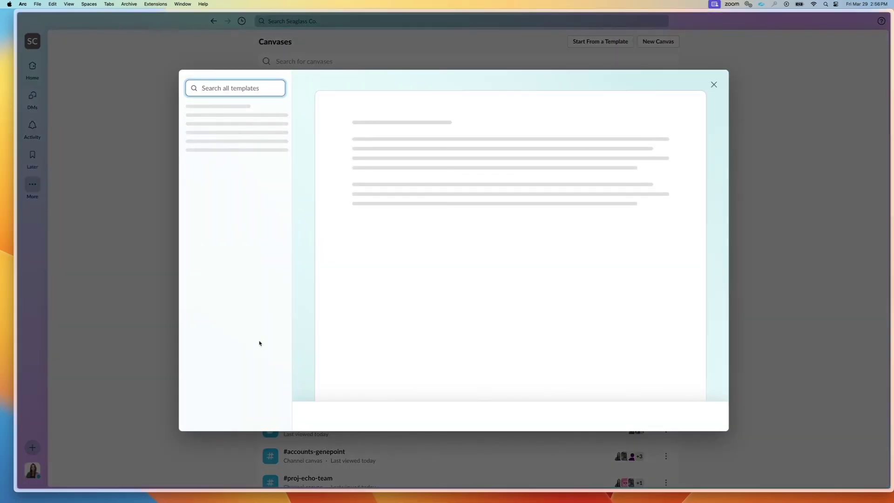
- Browse the template previews created by Slack, from Monthly Newsletter and Employee Onboarding down to Technical Specifications
scroll(252, 302, "down", 5)
left_click(238, 226)
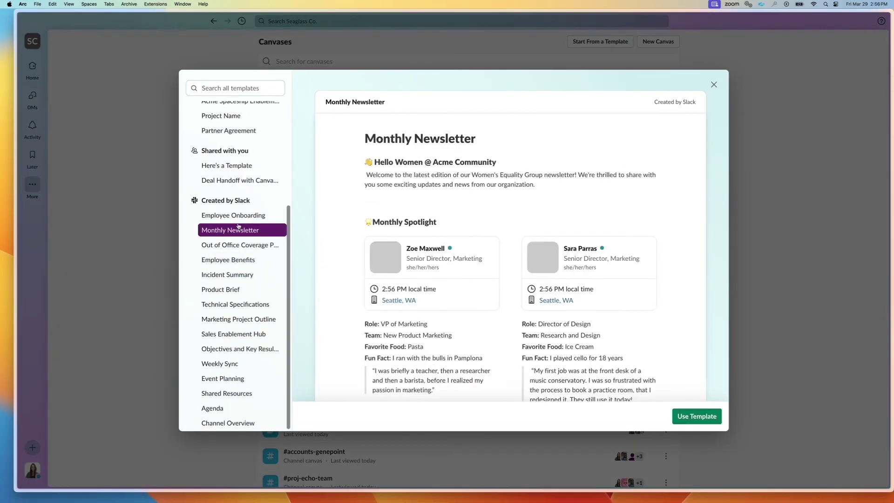
key("Up")
key("Down")
key("Down")
key("Down")
key("Down")
key("Down")
key("Down")
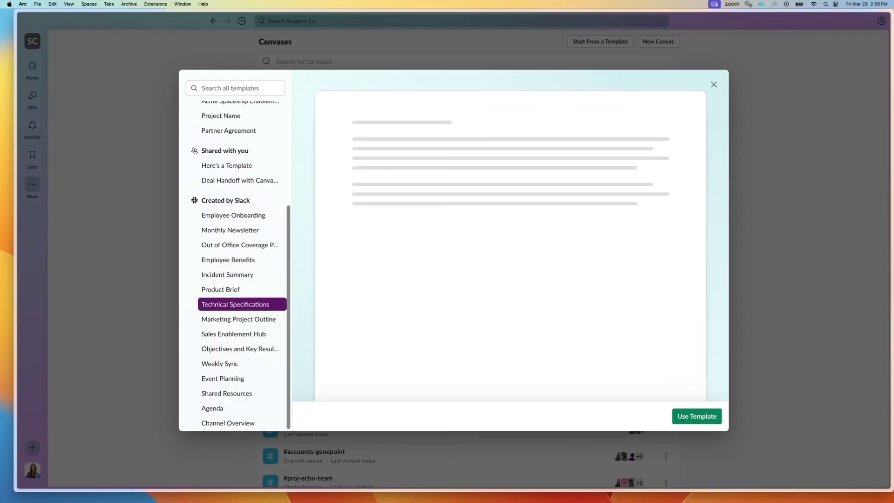